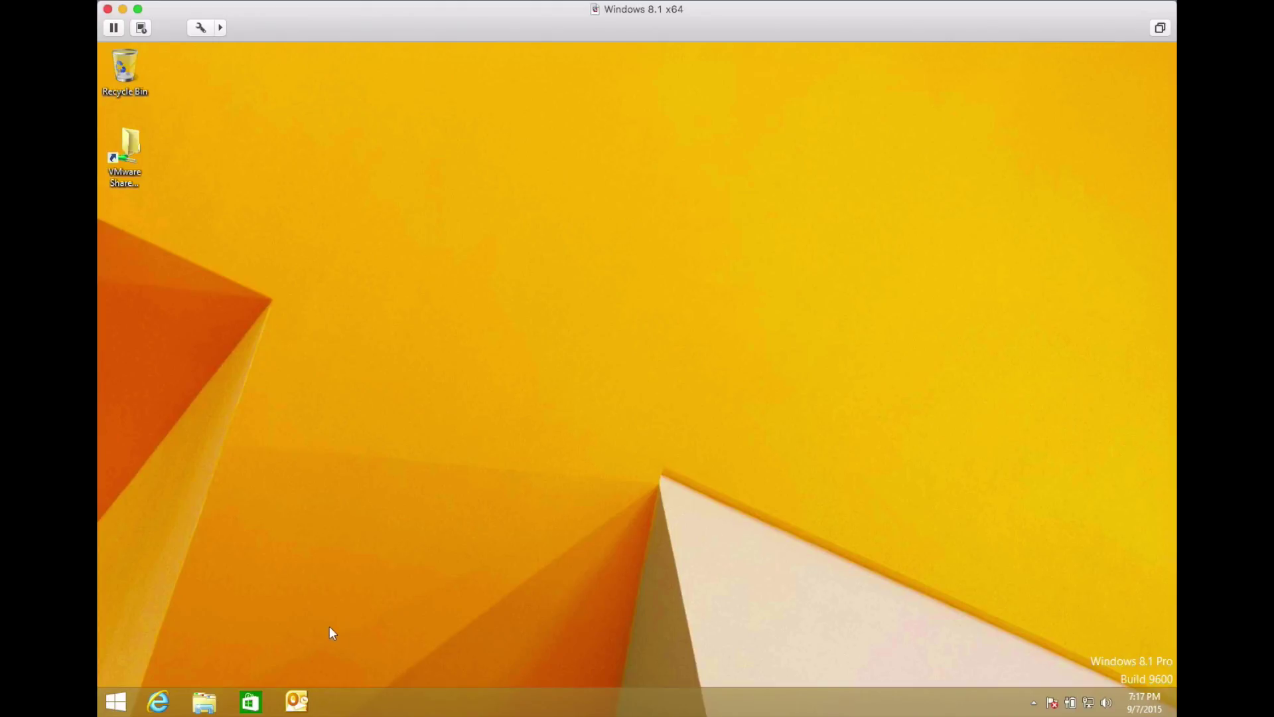
- Start Outlook, switch to the week calendar, and show the Open Calendar options
left_click(297, 704)
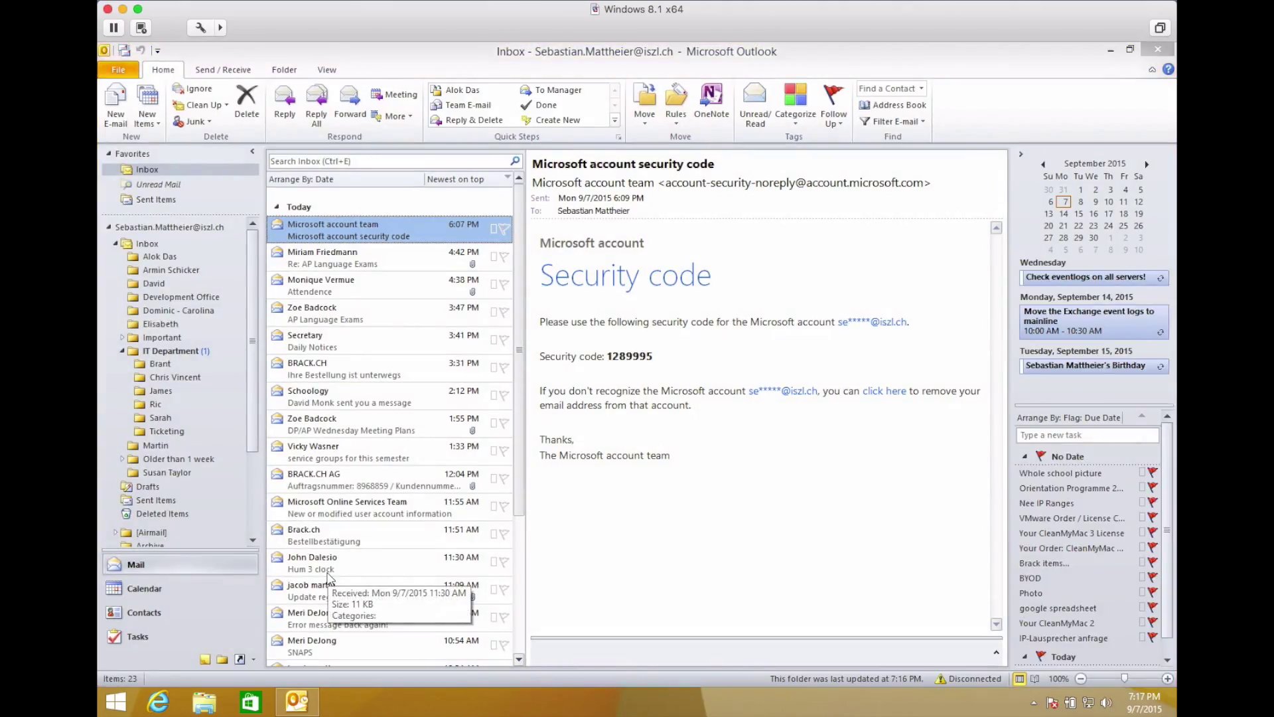
left_click(145, 588)
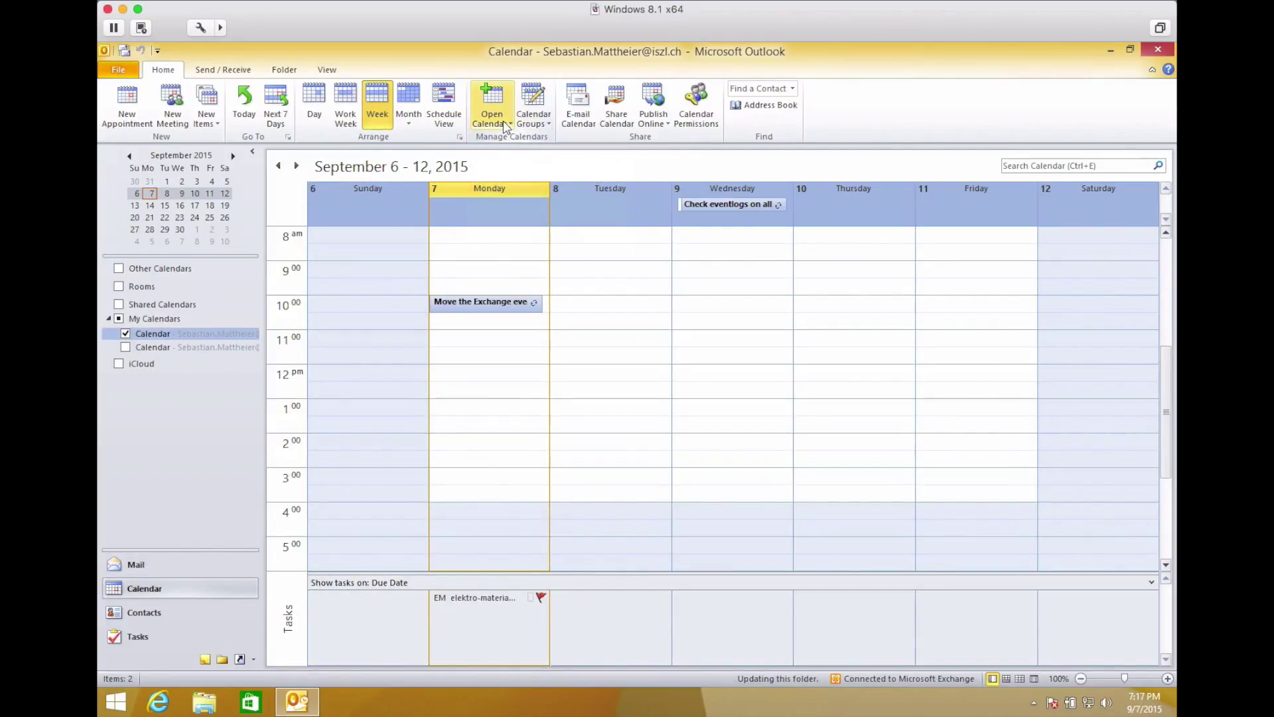
left_click(505, 127)
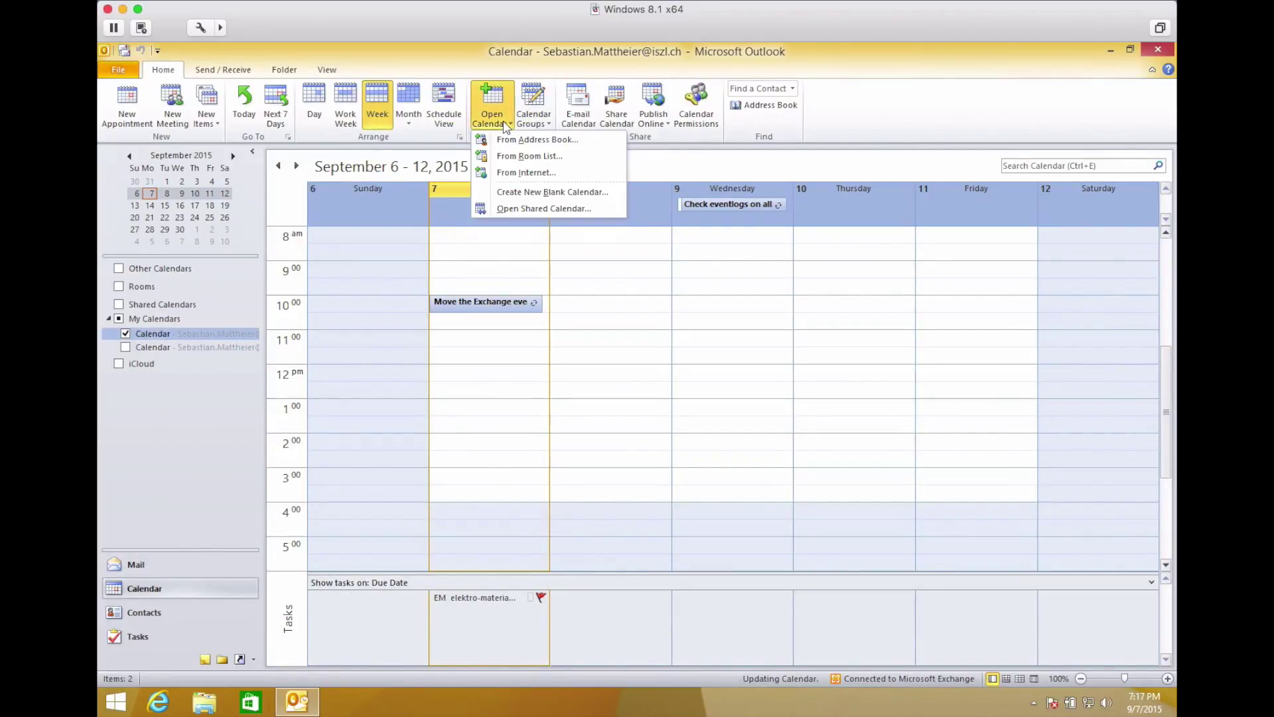
- Open the HS Laptop Cart 01 shared calendar, picked from the address list, beside your own
left_click(503, 208)
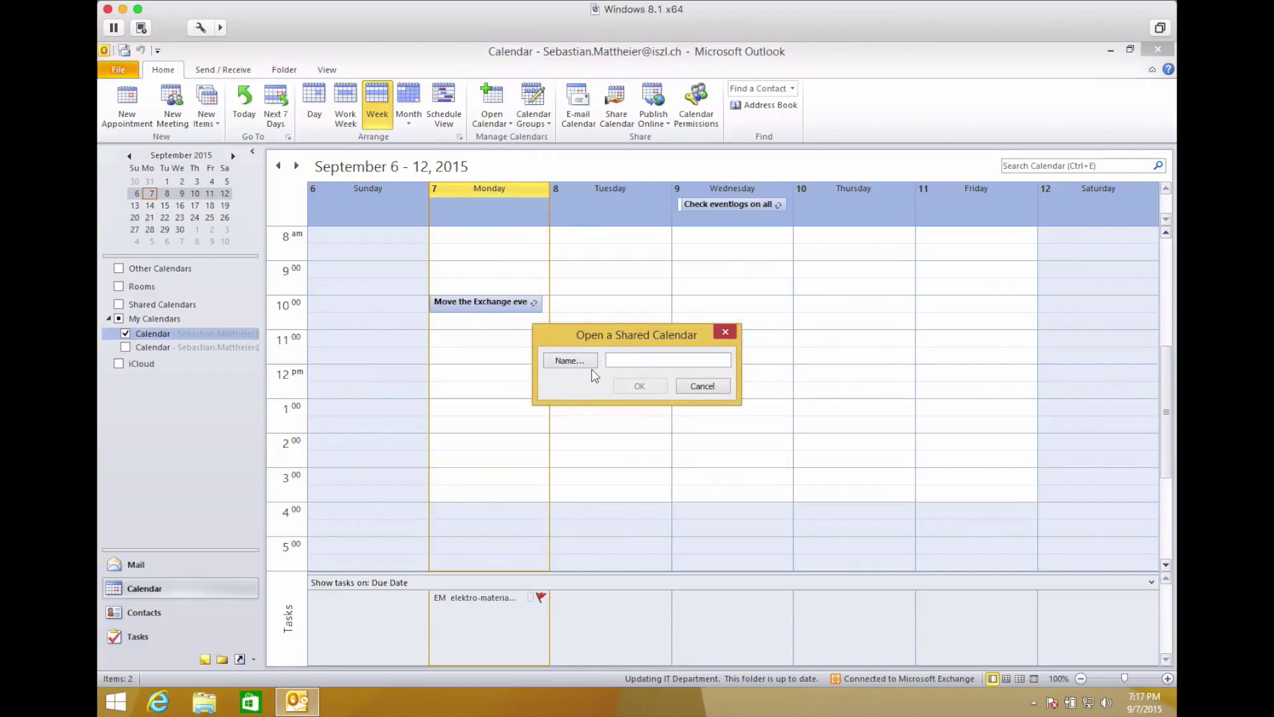
left_click(568, 362)
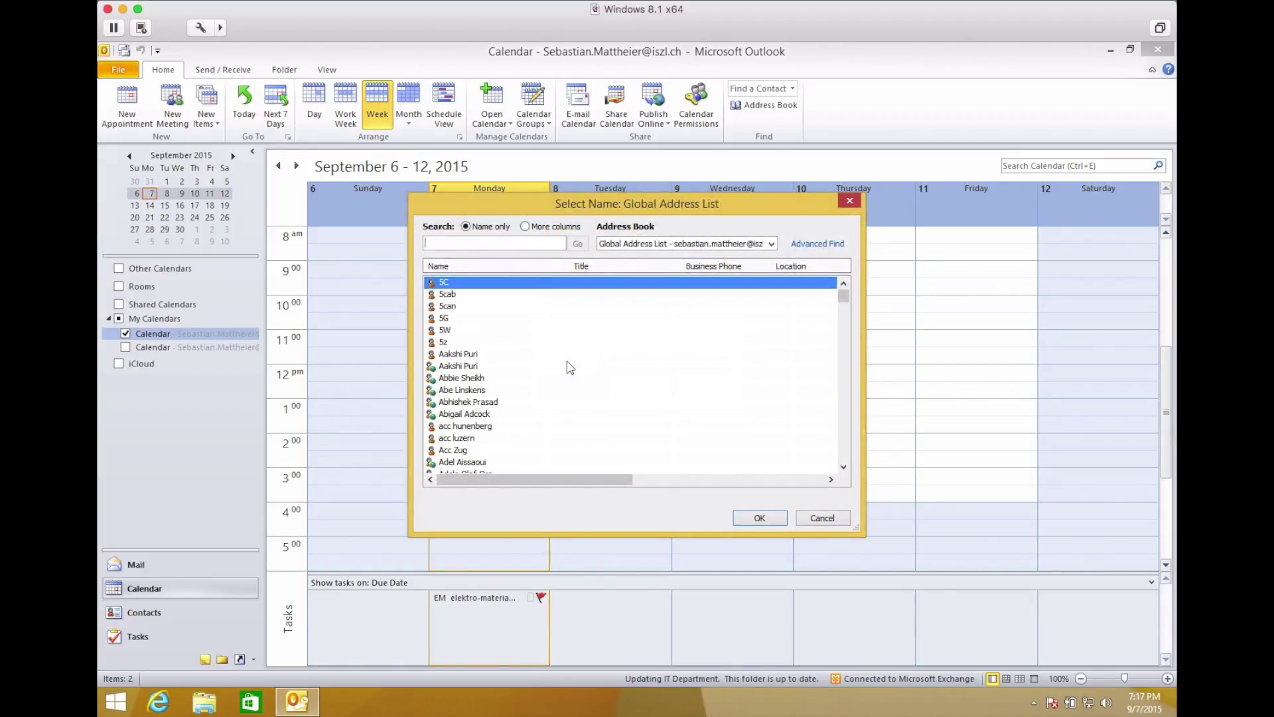
type("hs")
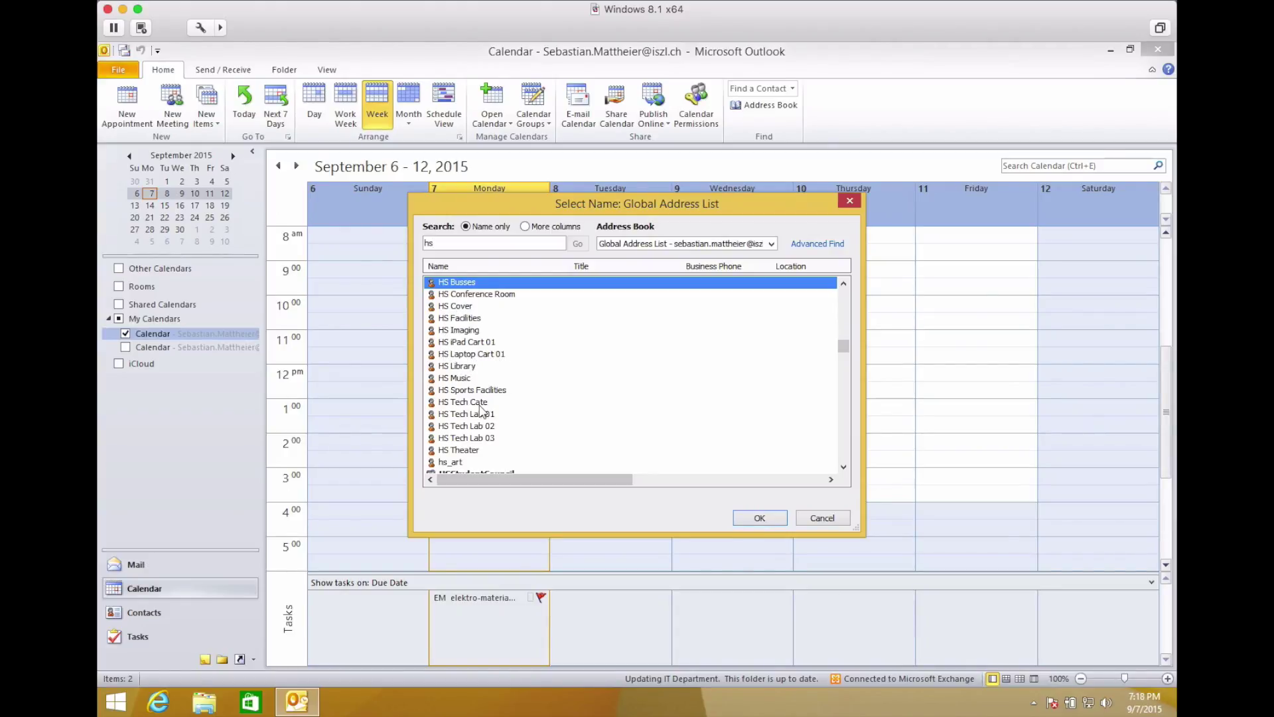
left_click(476, 357)
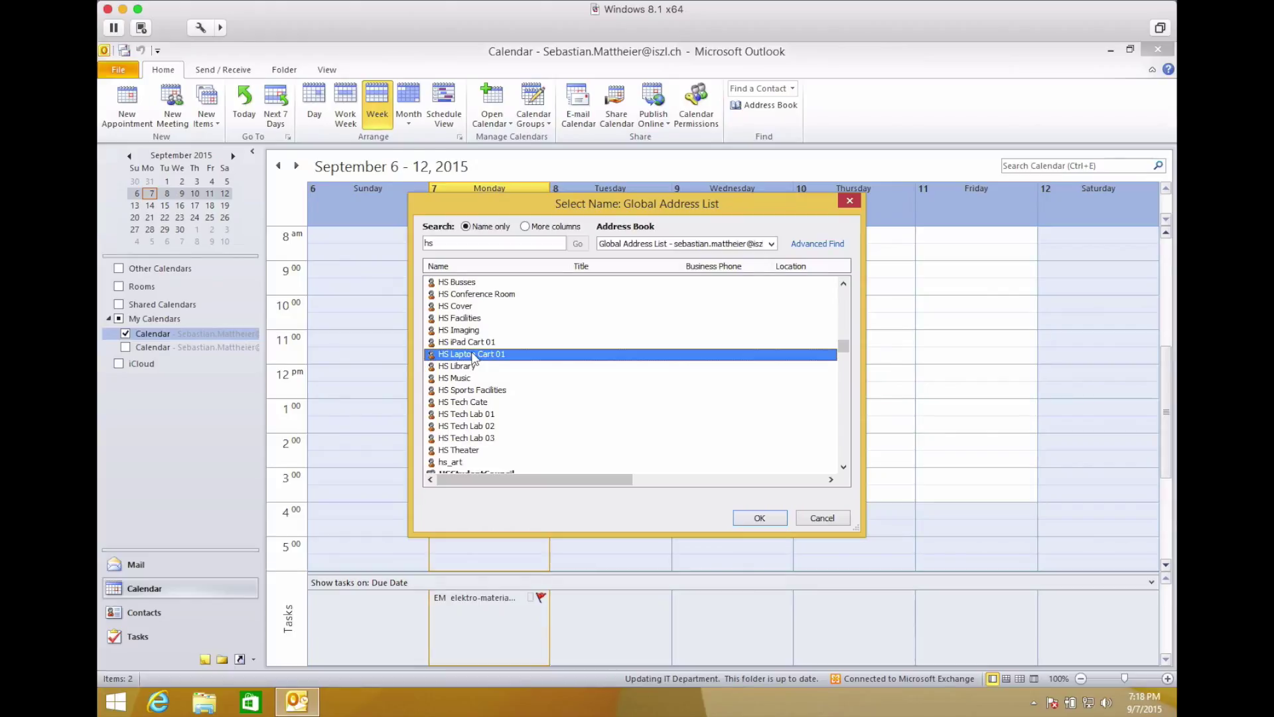
left_click(759, 517)
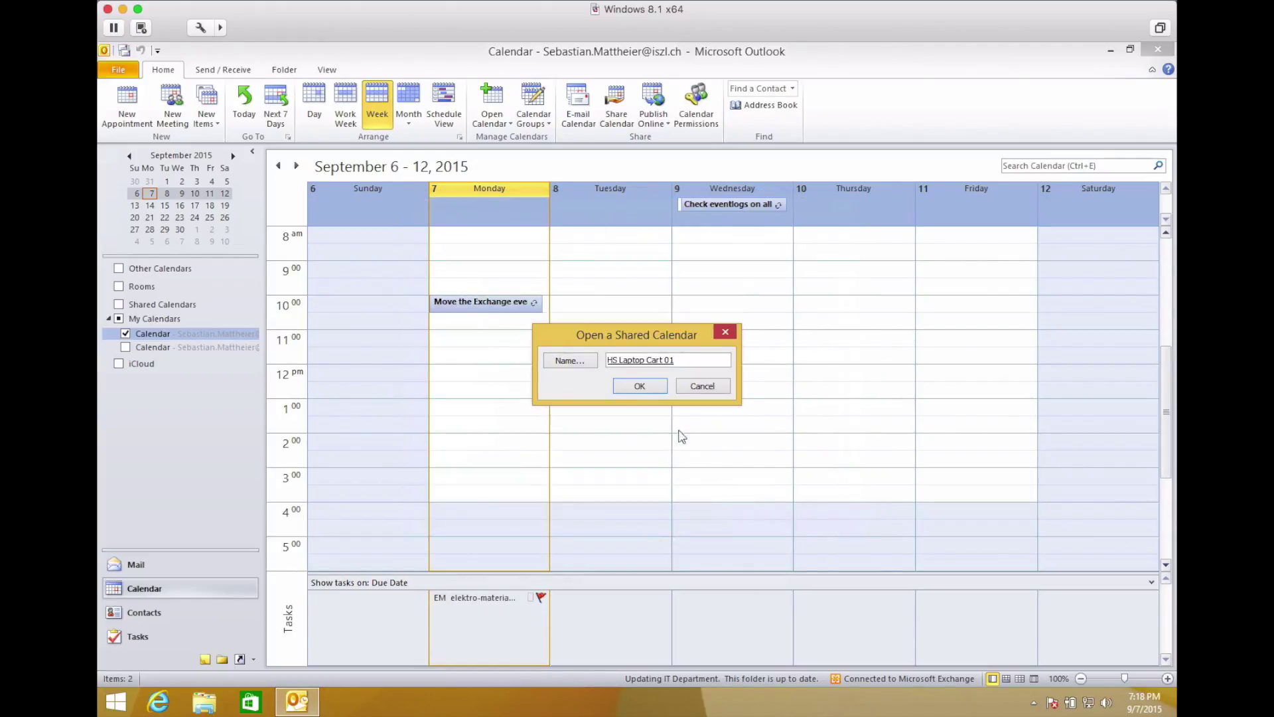
left_click(638, 387)
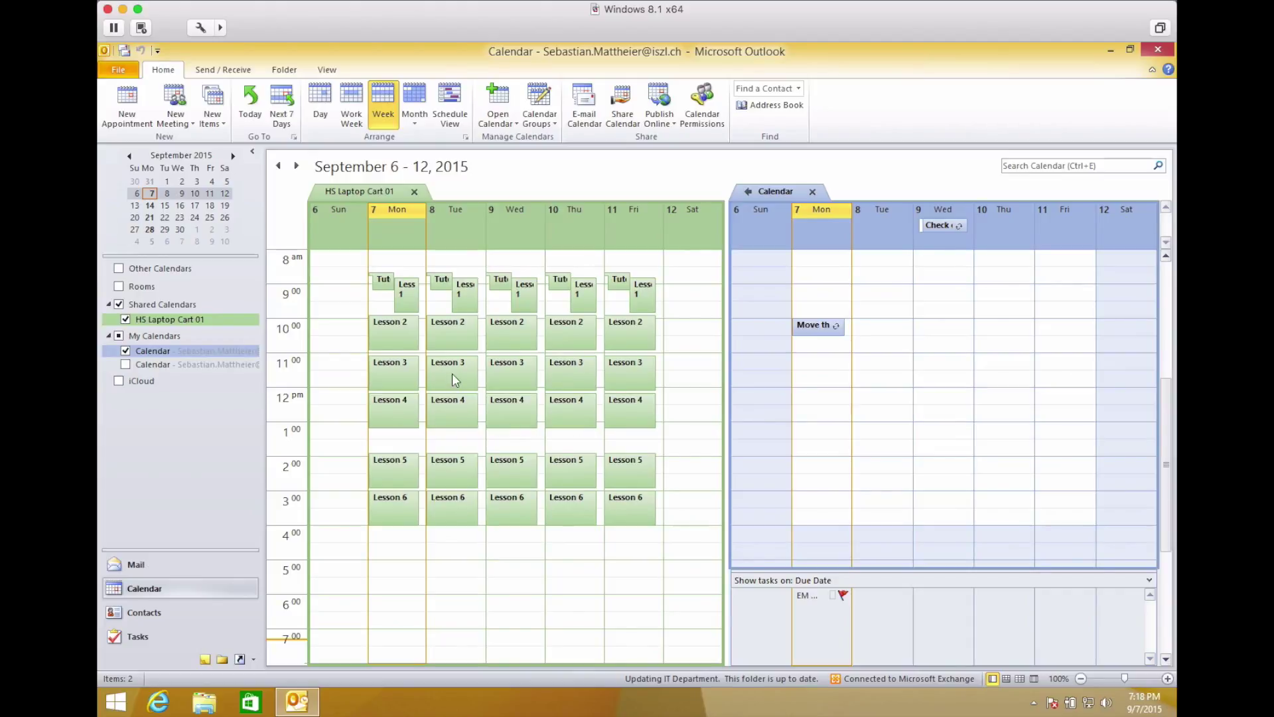
mouse_move(397, 334)
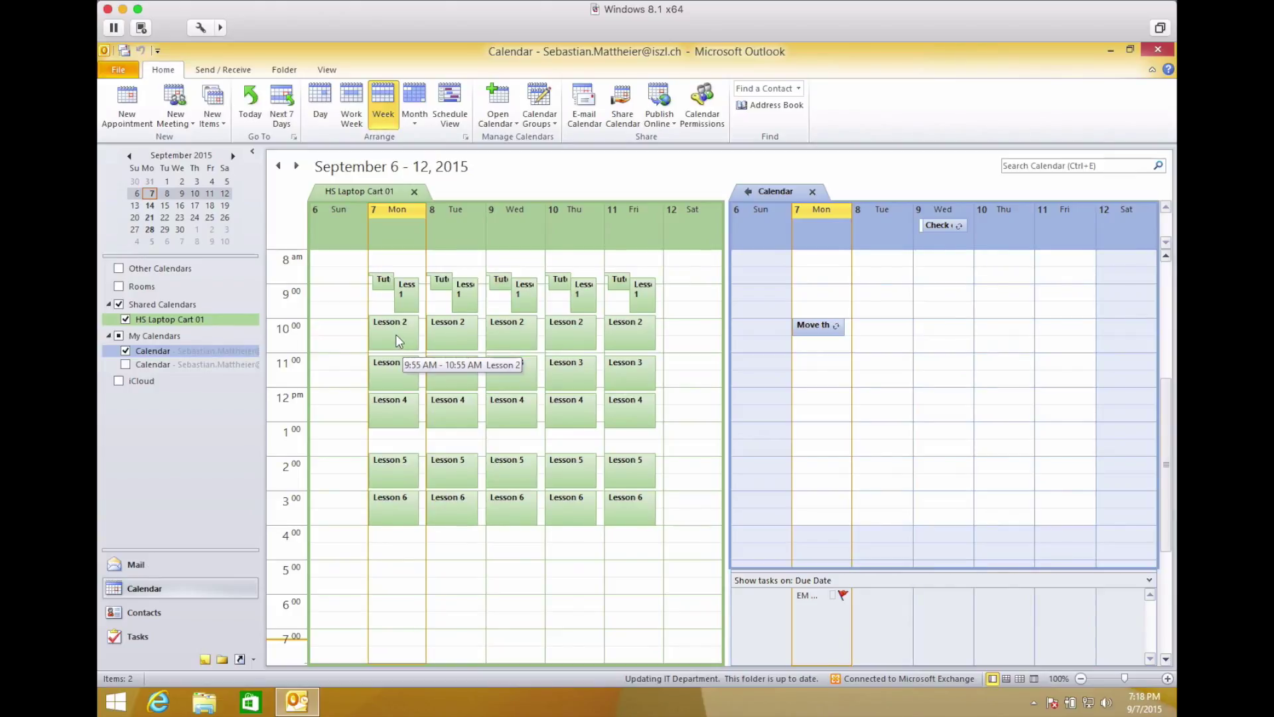
- Open Monday's Lesson 2 booking on the cart calendar and select its existing subject text
left_click(396, 334)
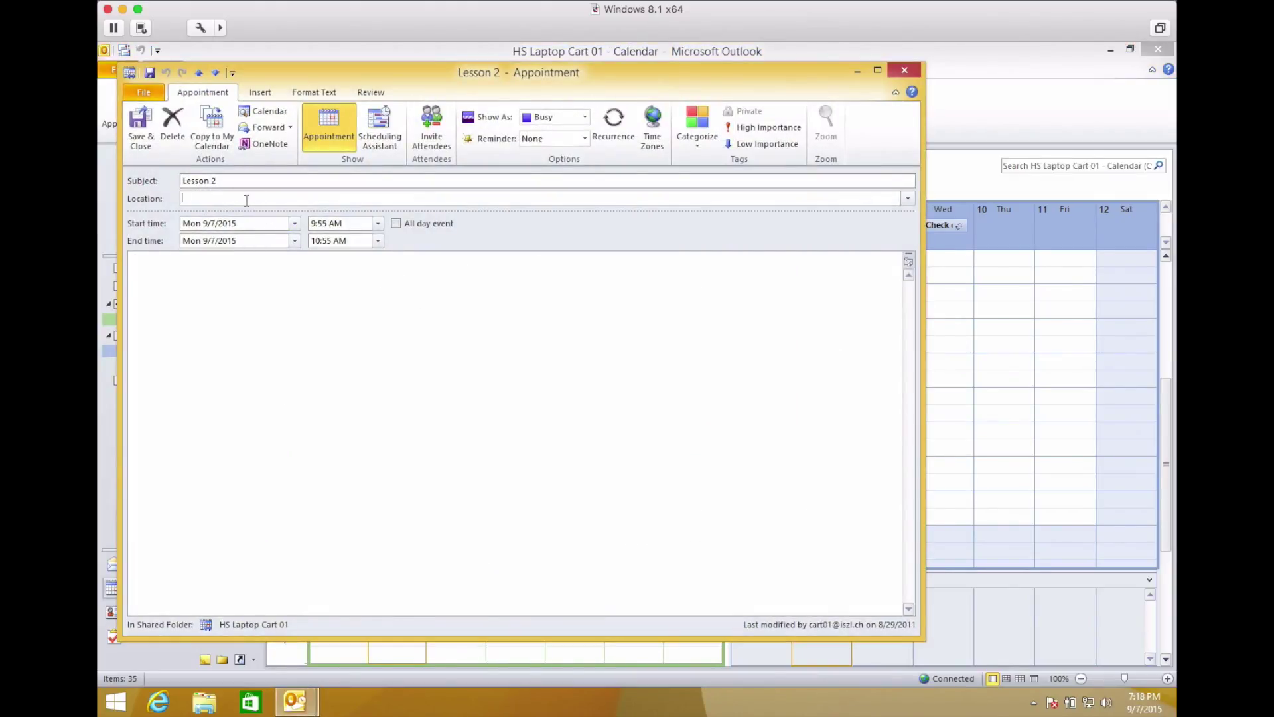
left_click_drag(221, 180, 161, 185)
type("Seb")
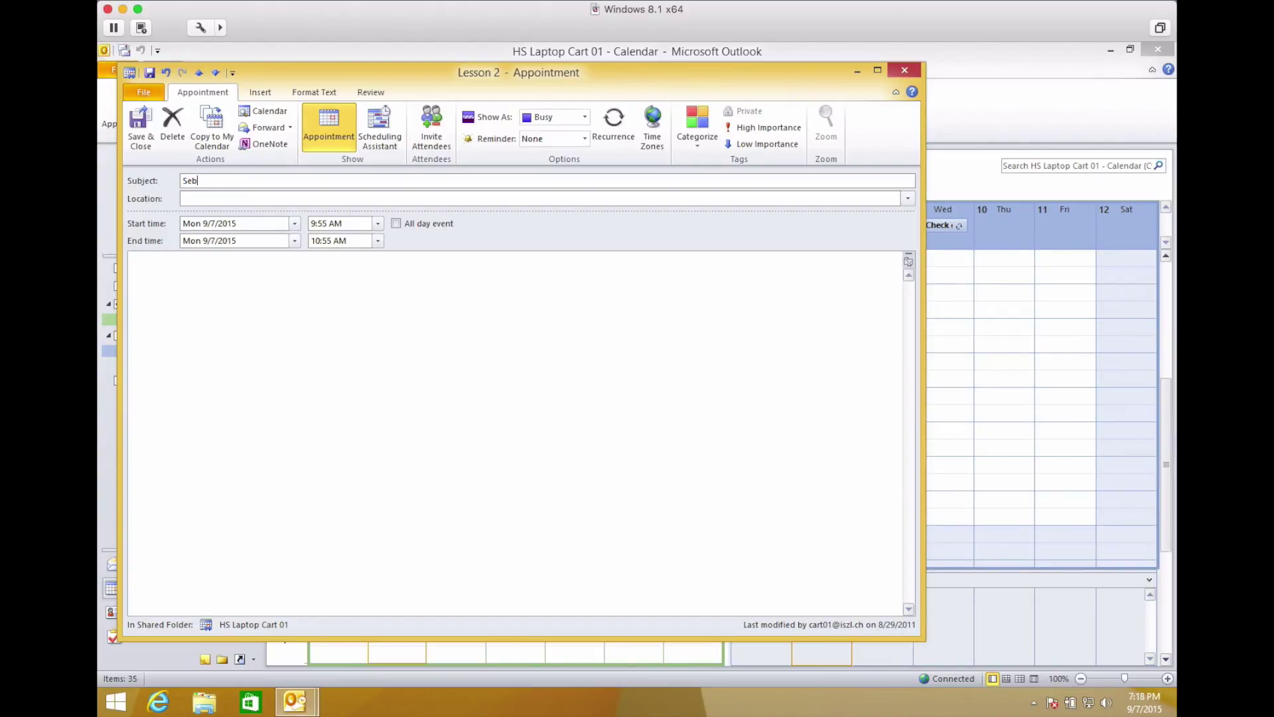
type(", IT")
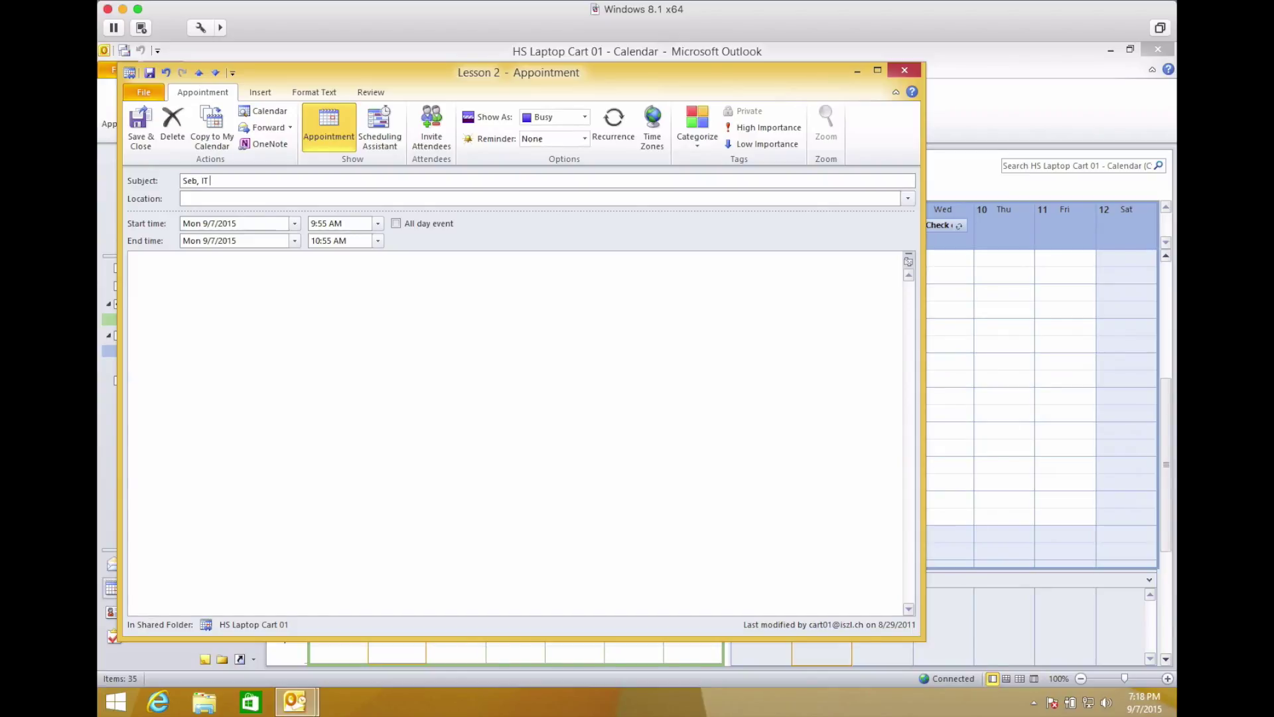
type(" Office")
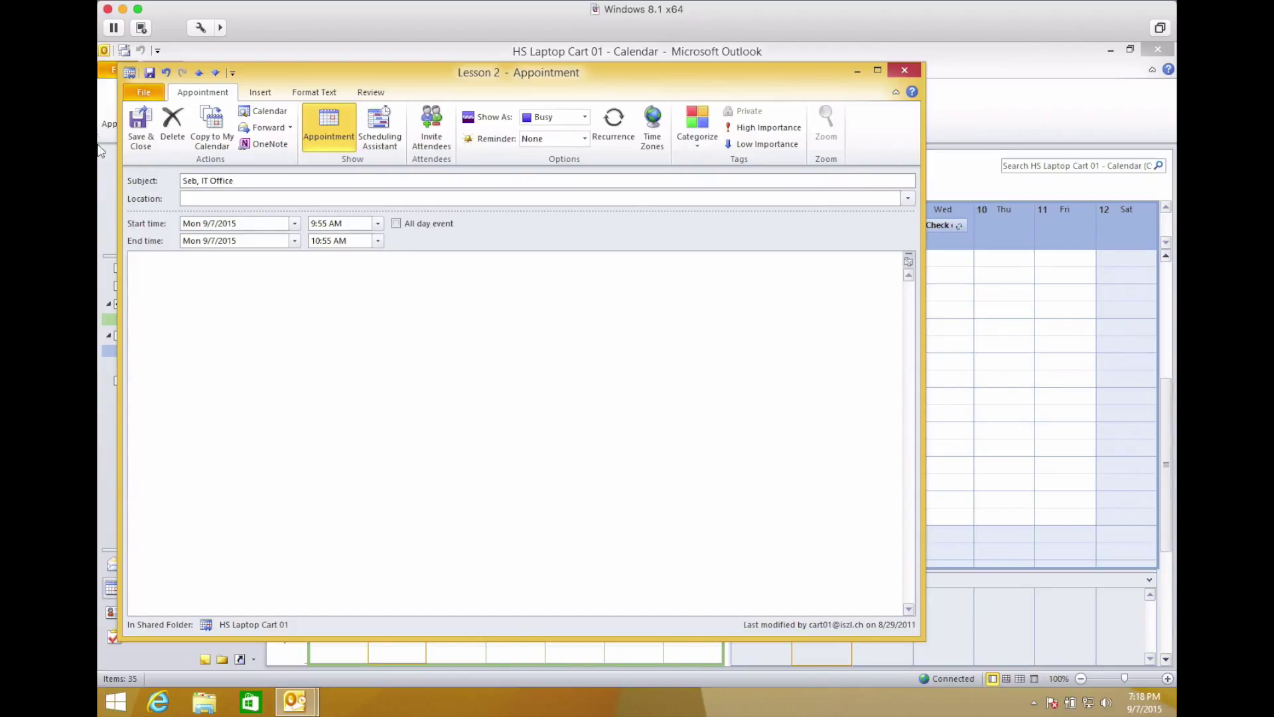
- Save and close the Monday Lesson 2 booking titled 'Seb, IT Office'
left_click(136, 125)
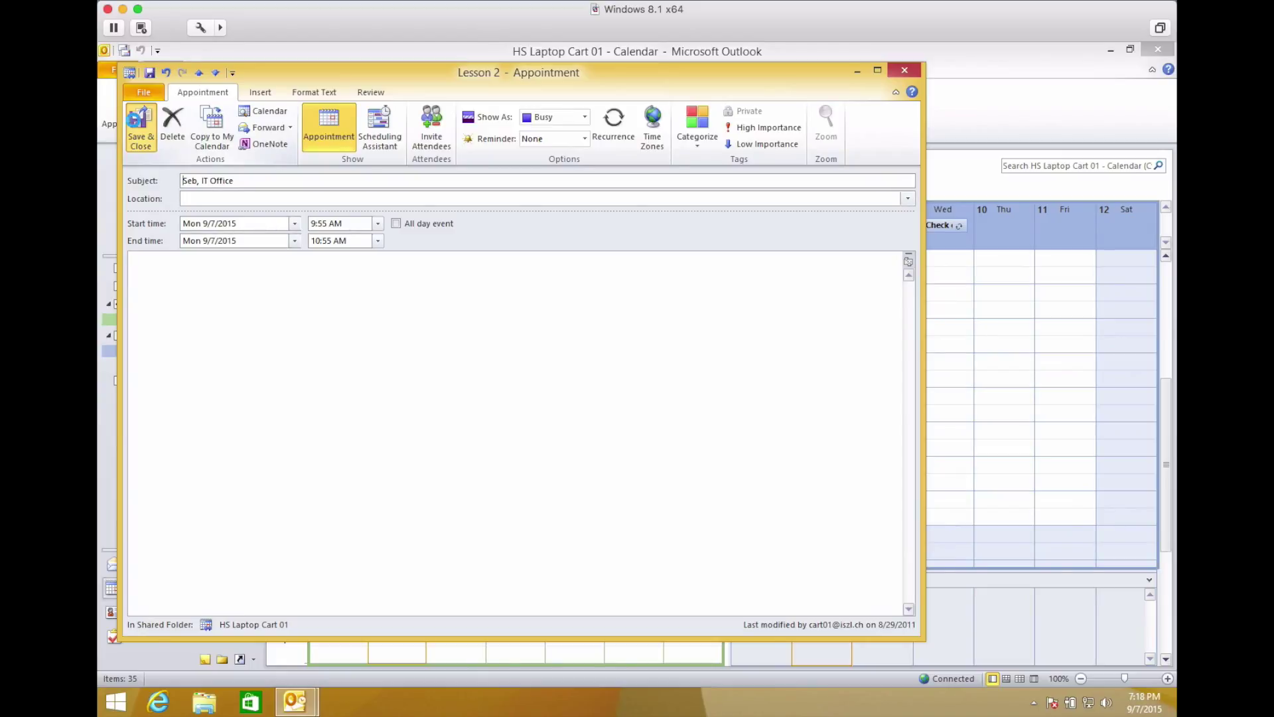